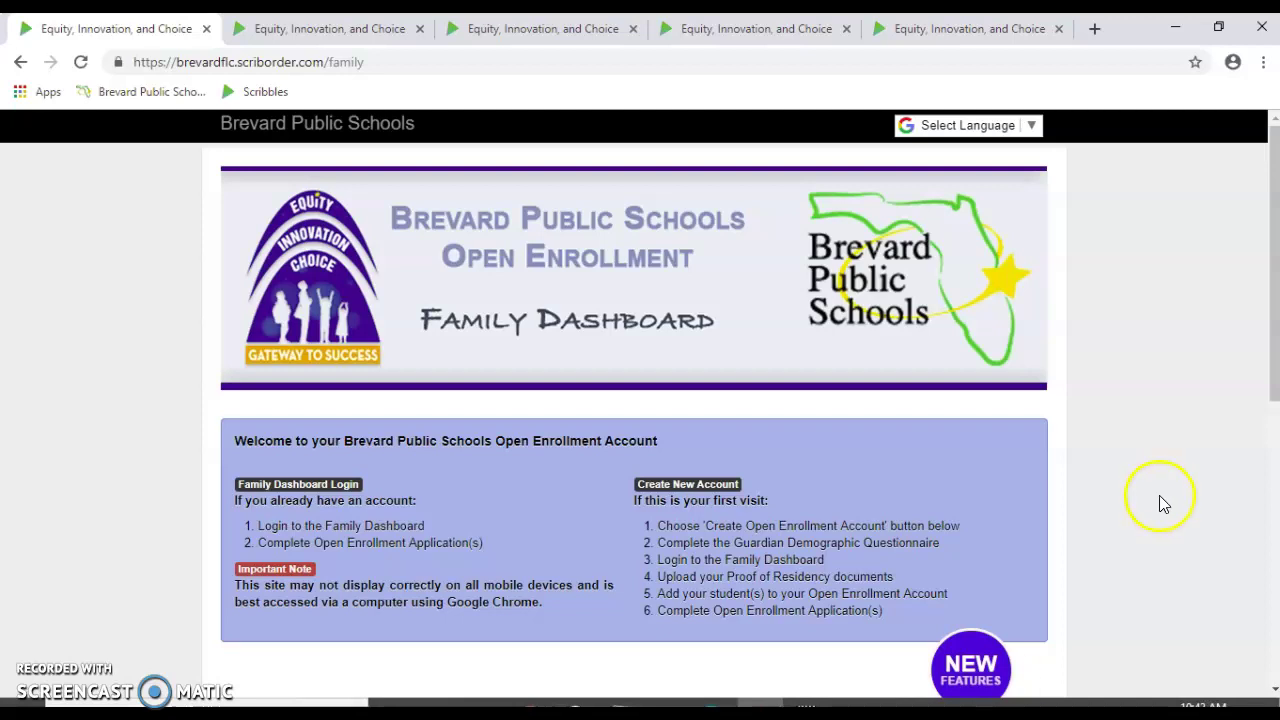
# Open the Open Enrollment account registration form and review the guardian name, address, county residency, telephone, employee and login fields.
pyautogui.scroll(-3, 1155, 493)
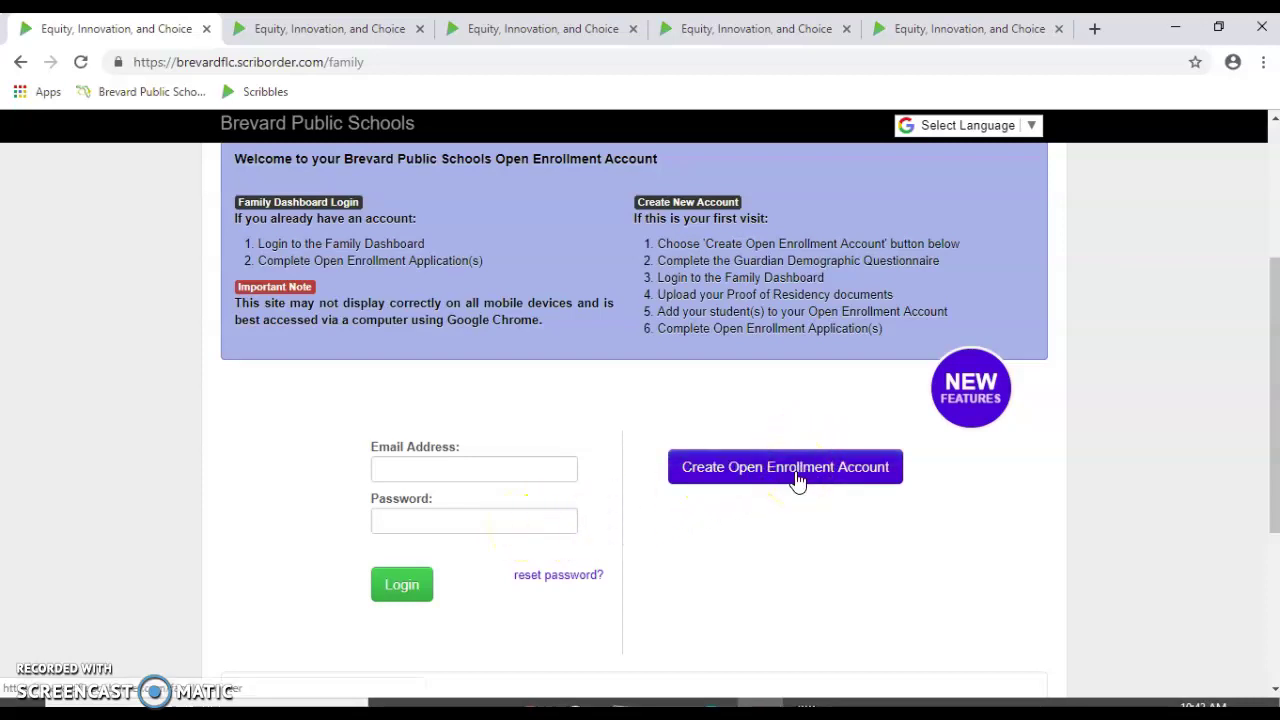
pyautogui.click(362, 30)
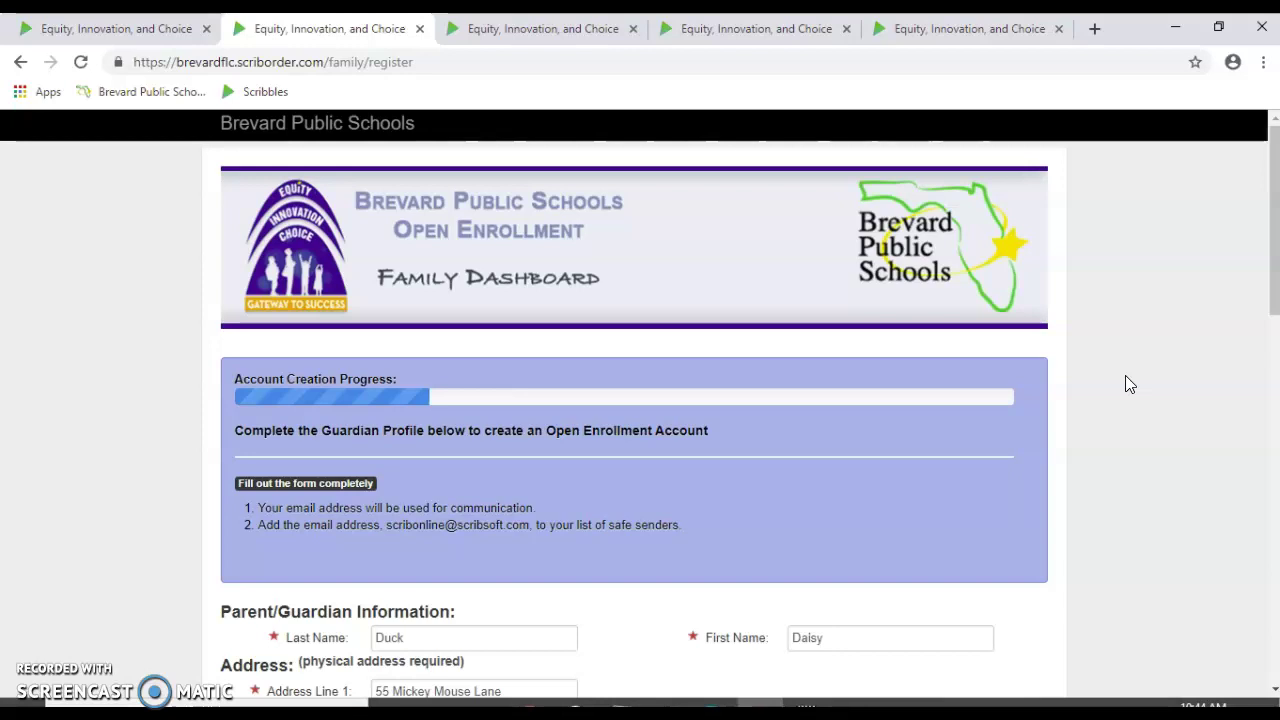
pyautogui.scroll(-4, 1125, 377)
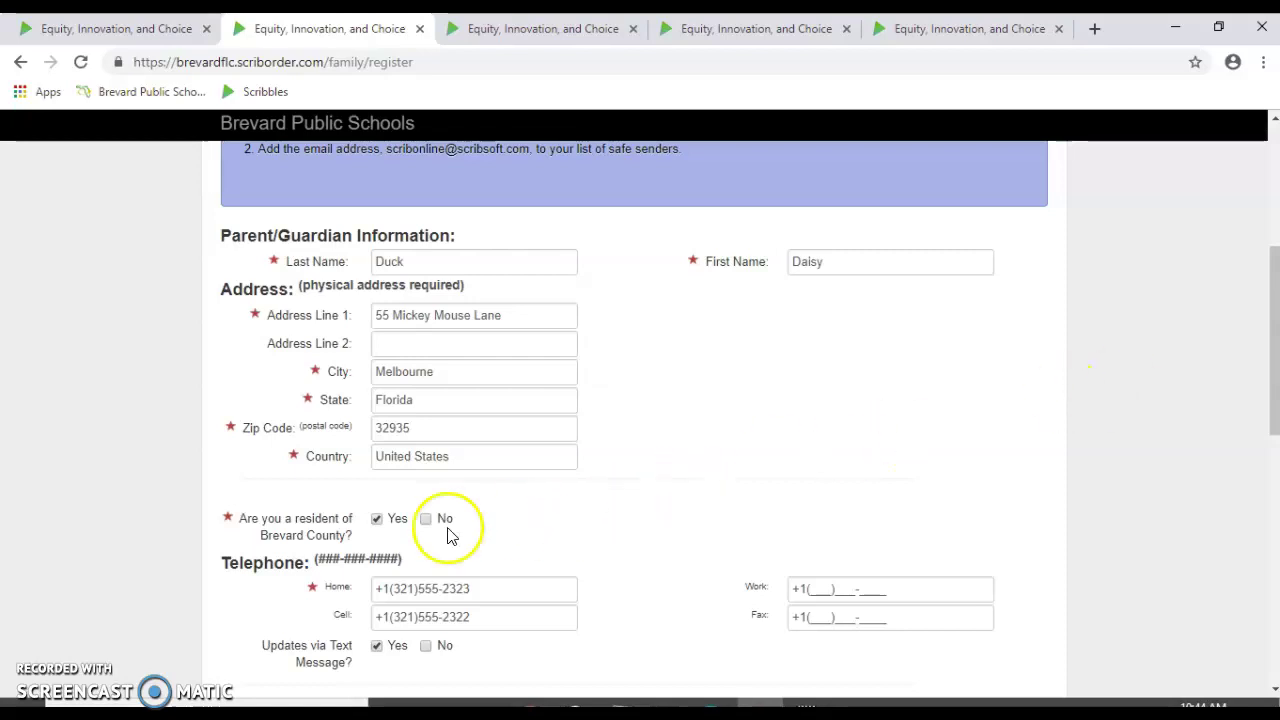
pyautogui.click(376, 531)
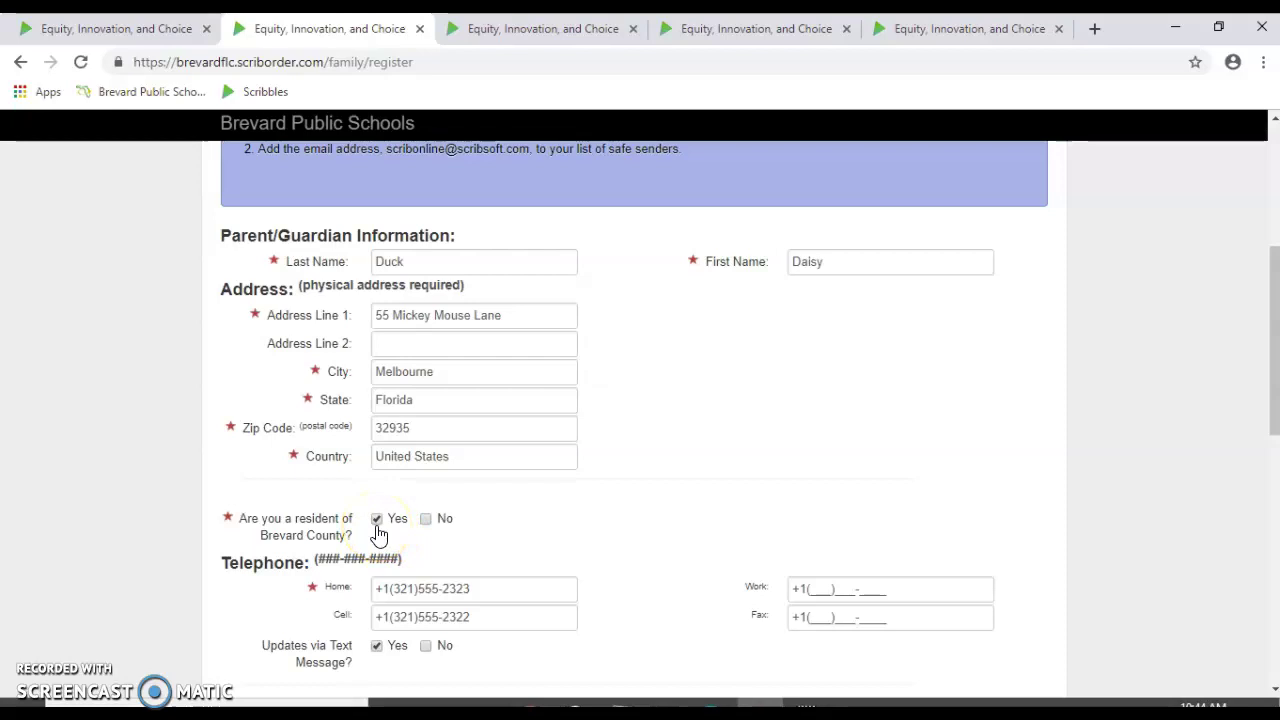
pyautogui.scroll(-1, 537, 560)
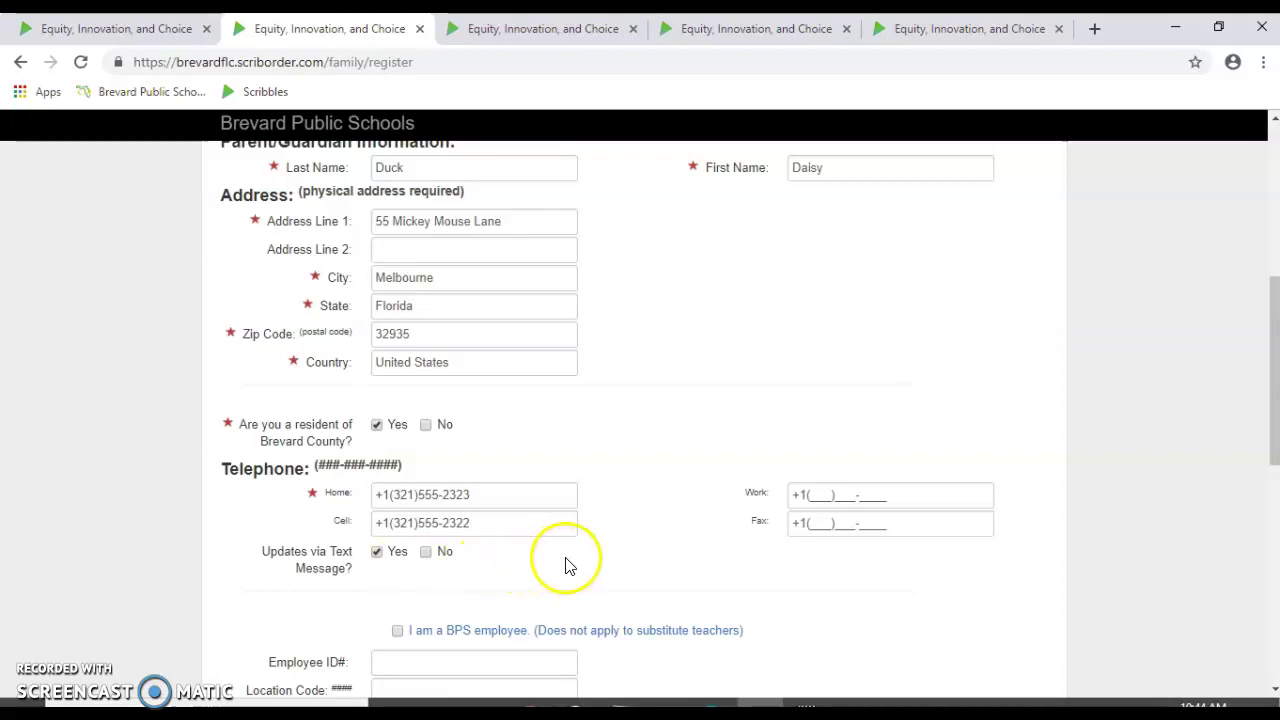
pyautogui.scroll(-2, 563, 563)
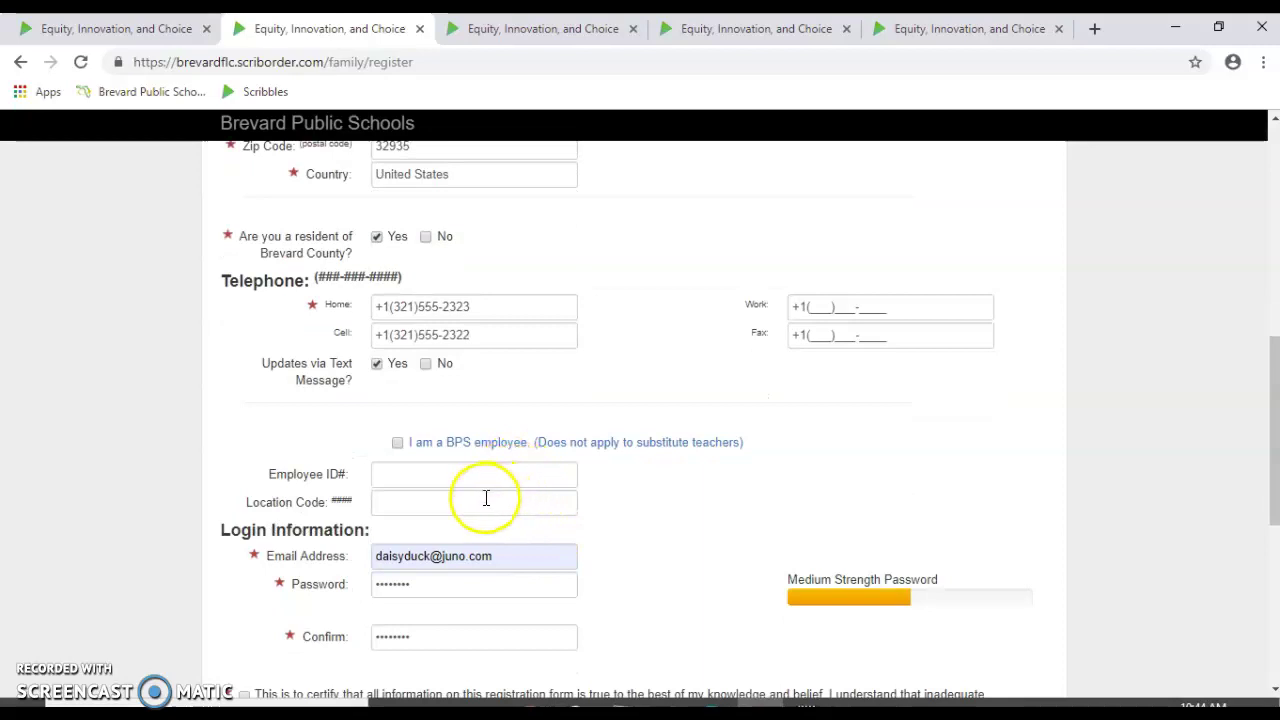
pyautogui.scroll(-1, 486, 498)
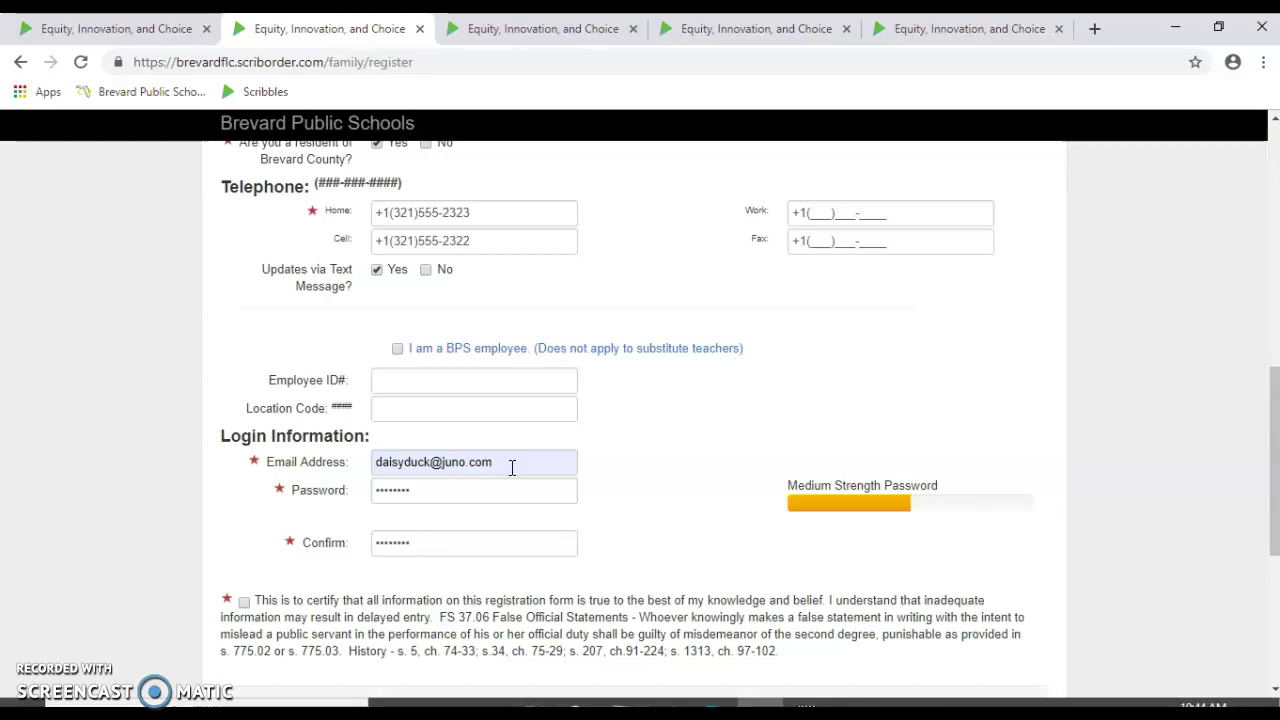
# Certify that all information on the guardian registration form is true.
pyautogui.click(494, 490)
pyautogui.scroll(-2, 671, 557)
pyautogui.click(246, 416)
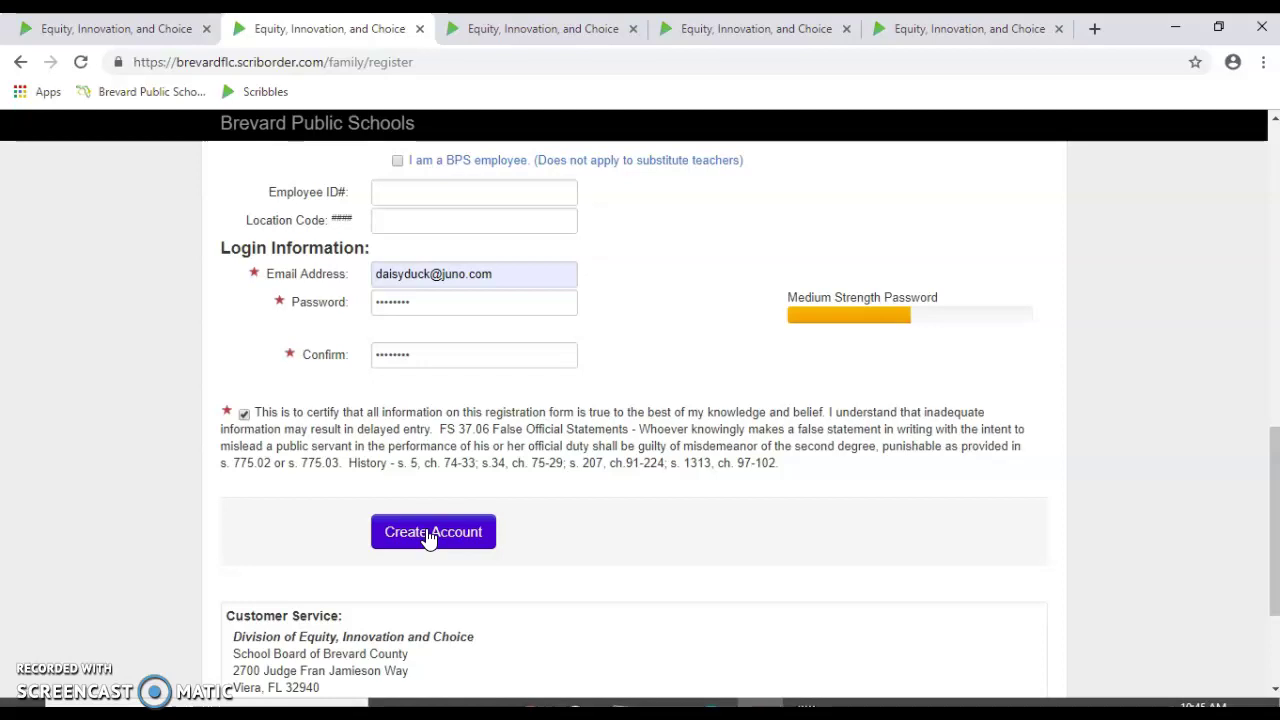
# Log in to the family dashboard with the prefilled credentials and go to the Proof of Residency section.
pyautogui.click(586, 30)
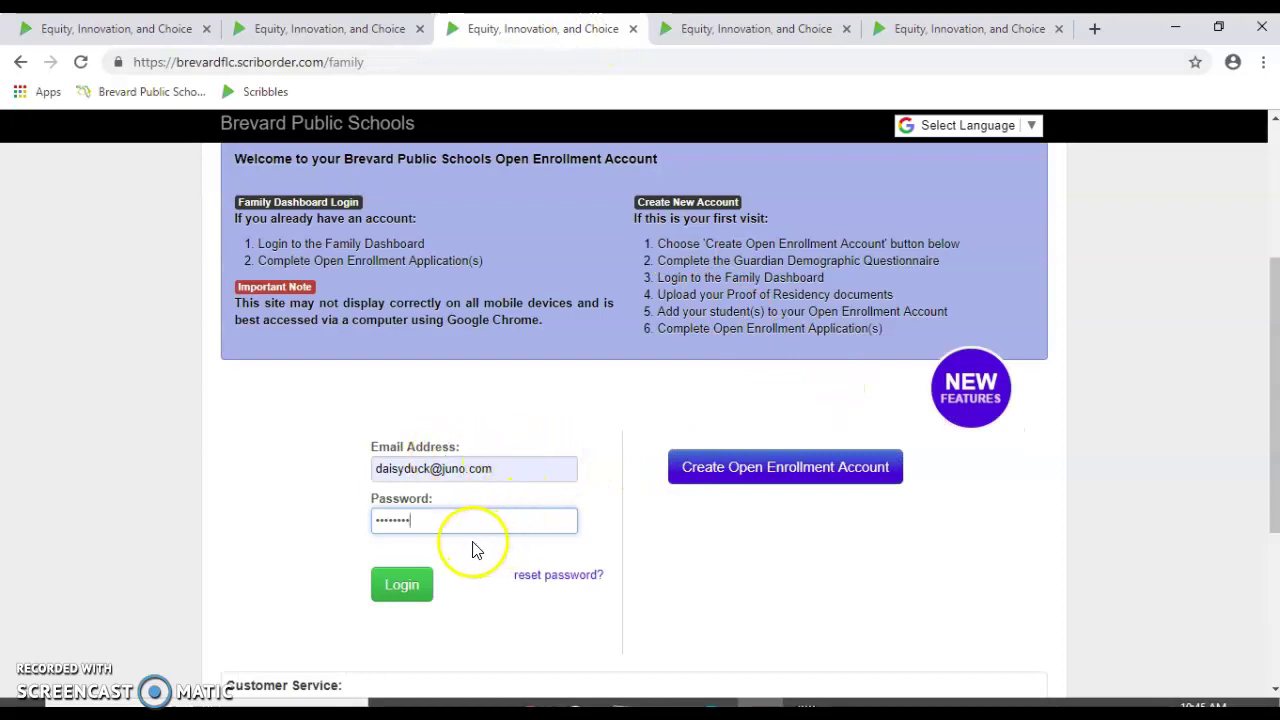
pyautogui.click(399, 588)
pyautogui.click(725, 37)
pyautogui.scroll(-3, 958, 438)
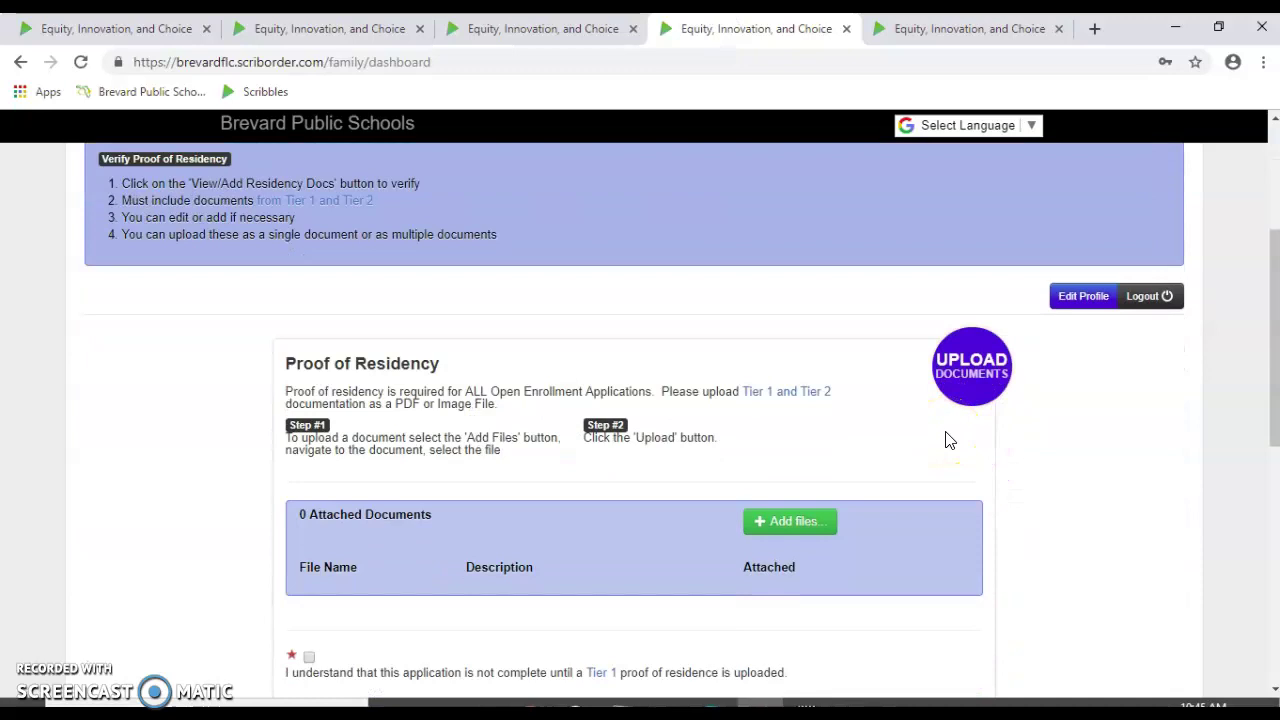
pyautogui.scroll(-1, 949, 441)
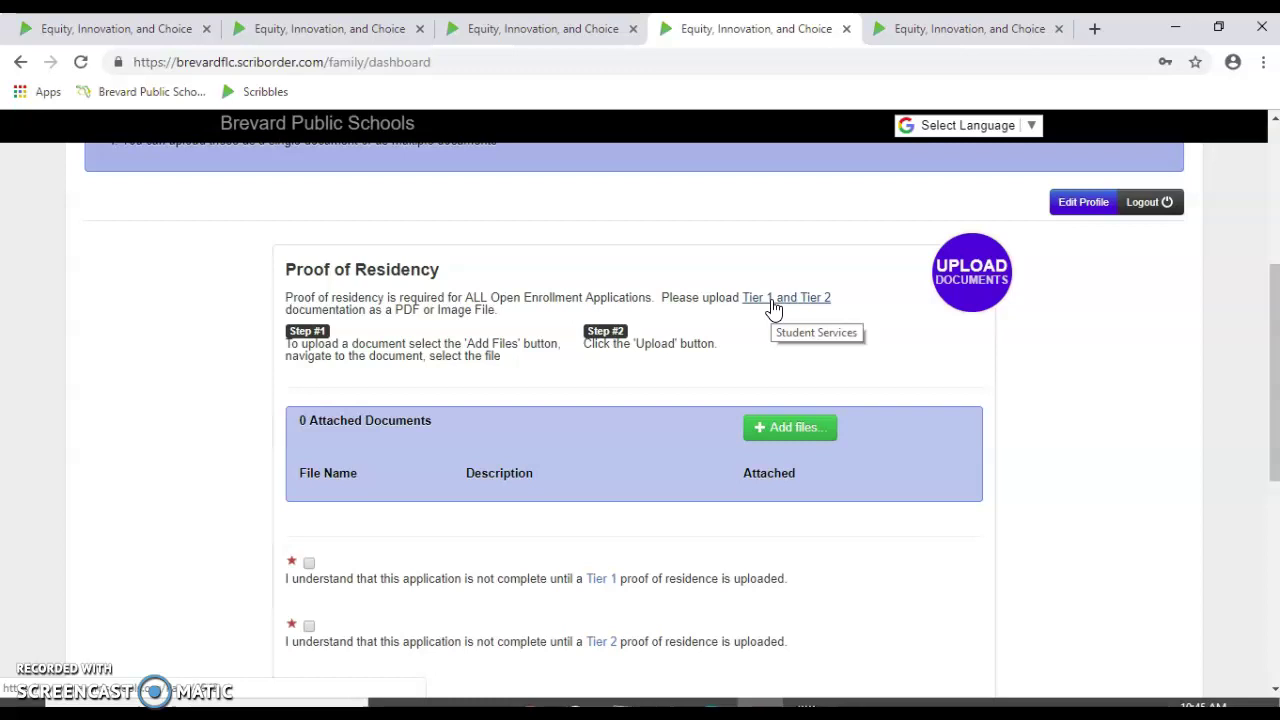
# Upload Tier 1 Drivers License from the Residency Documents folder as proof of residency.
pyautogui.click(768, 430)
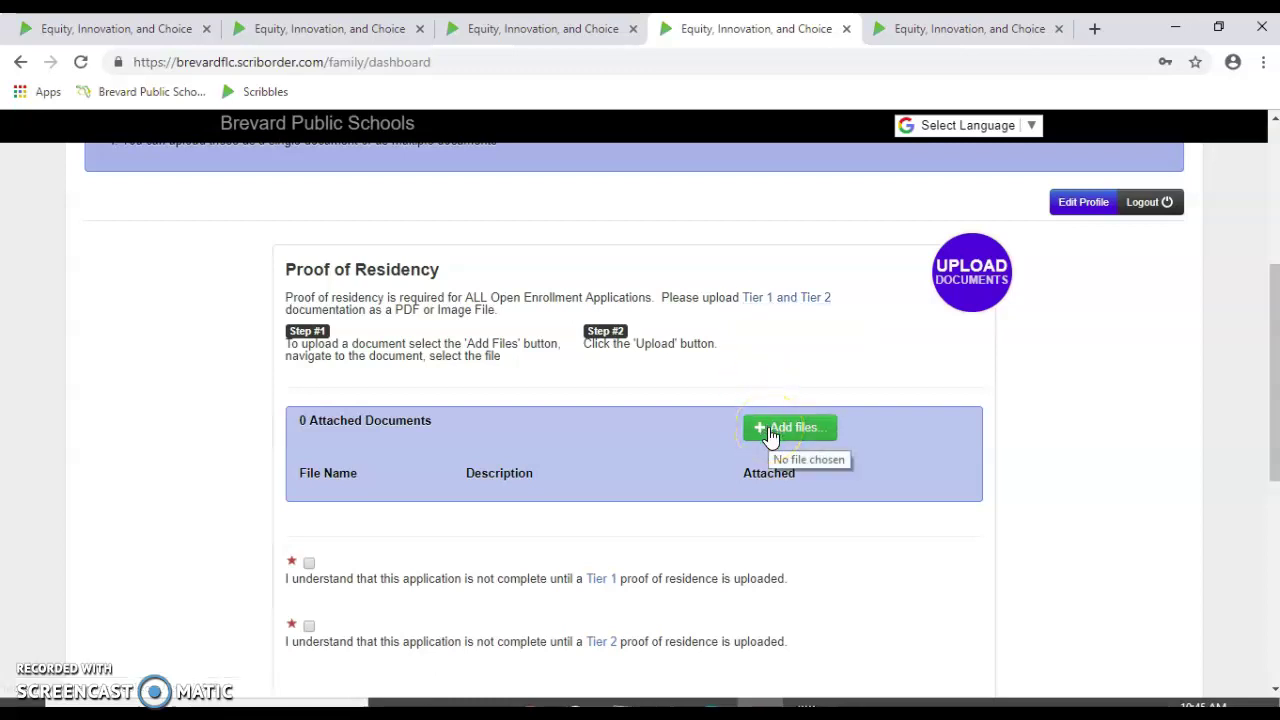
pyautogui.click(768, 427)
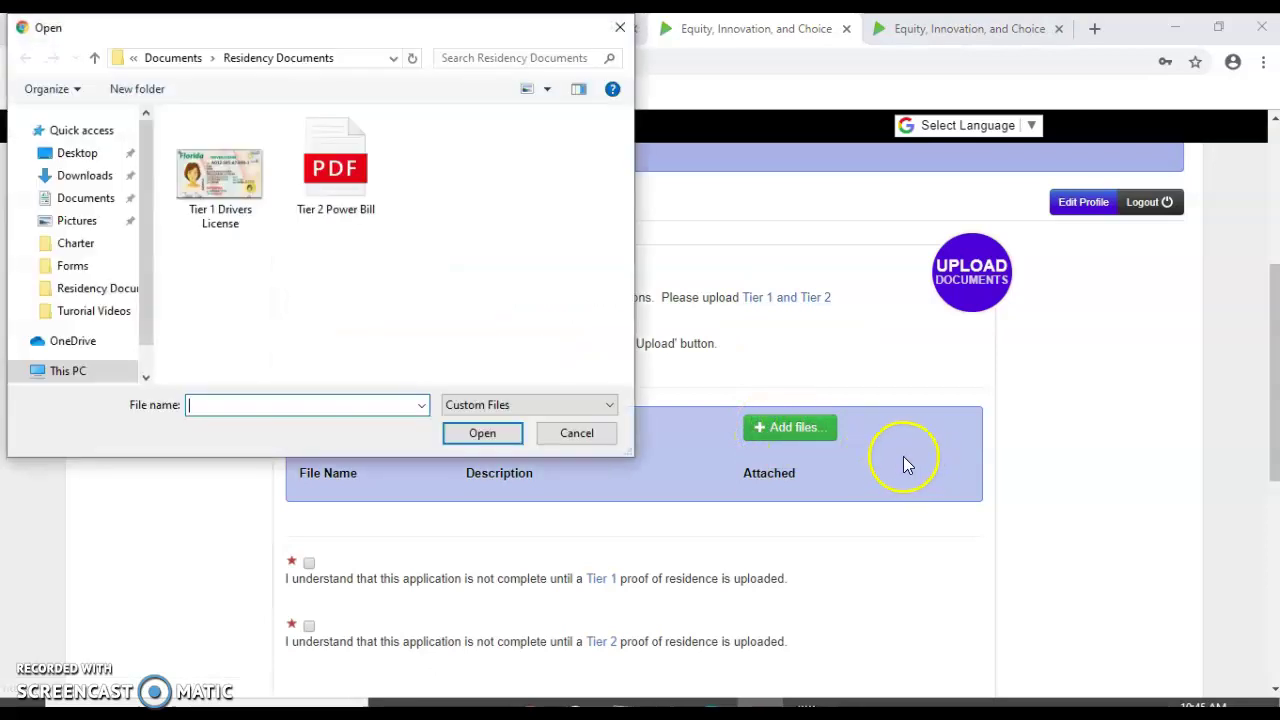
pyautogui.click(233, 174)
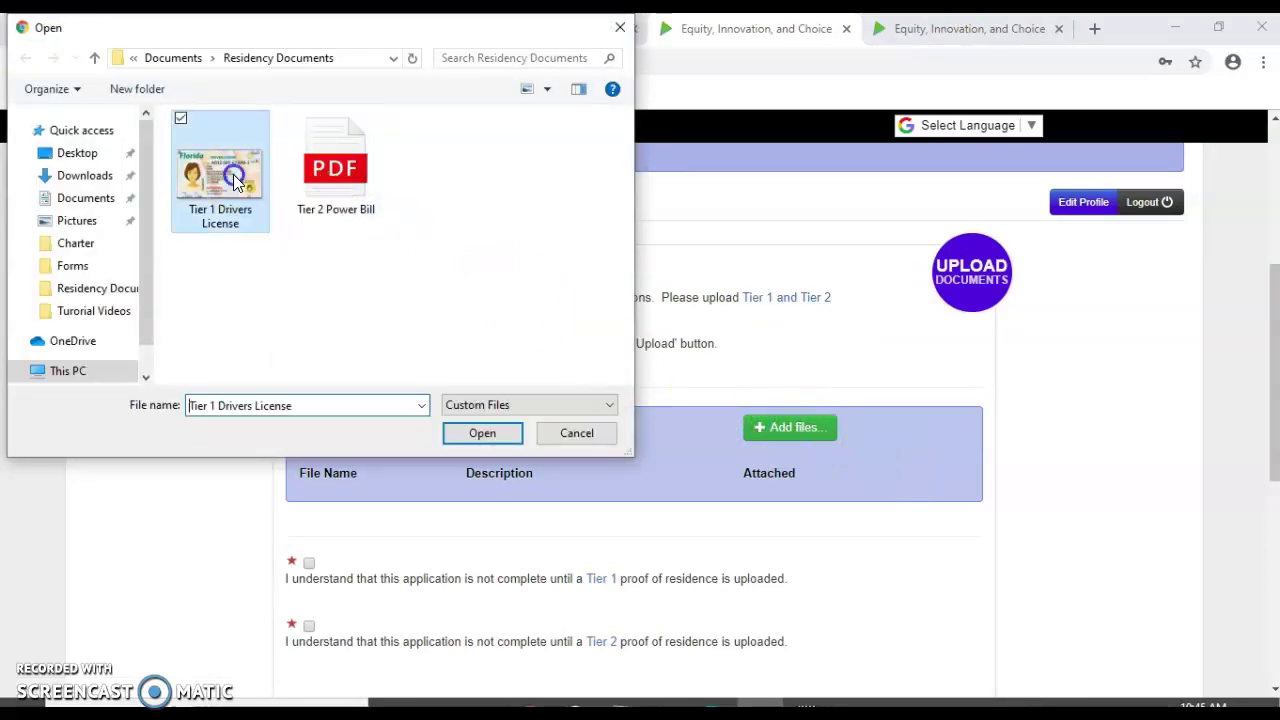
pyautogui.click(480, 434)
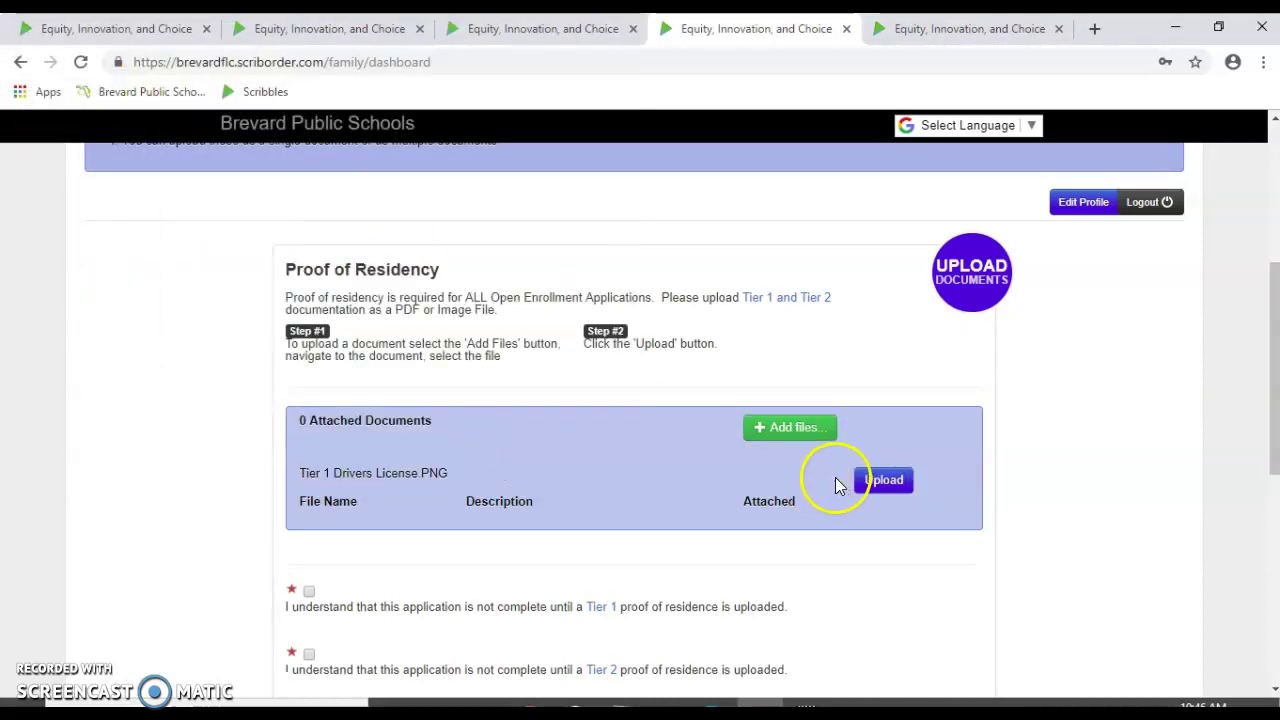
pyautogui.click(904, 482)
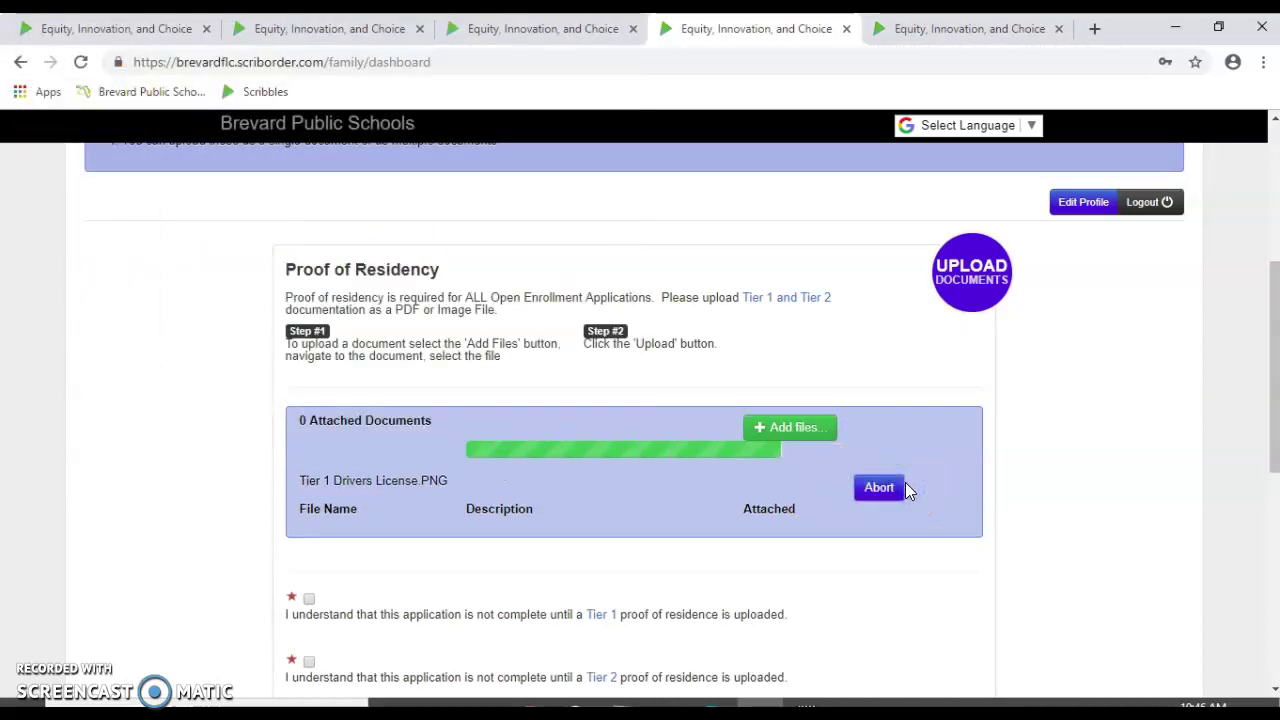
# Upload Tier 2 Power Bill from the Residency Documents folder as the second proof of residency.
pyautogui.click(789, 432)
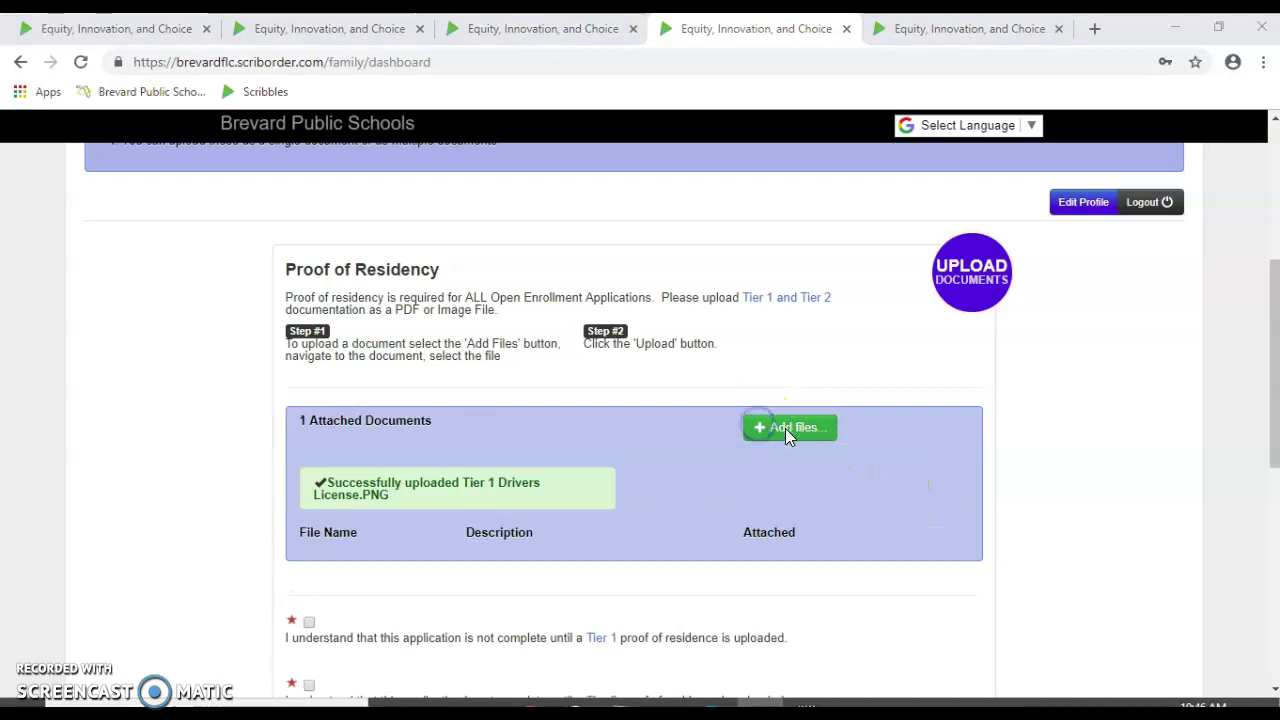
pyautogui.click(348, 216)
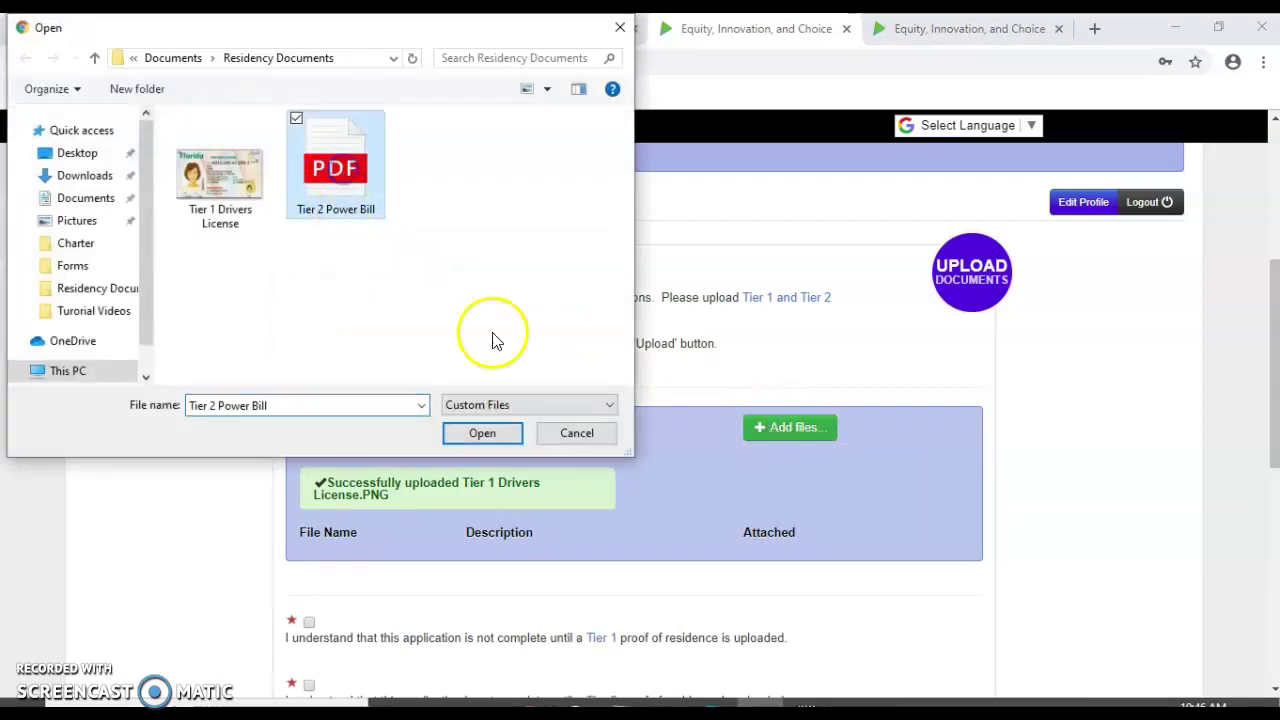
pyautogui.click(480, 436)
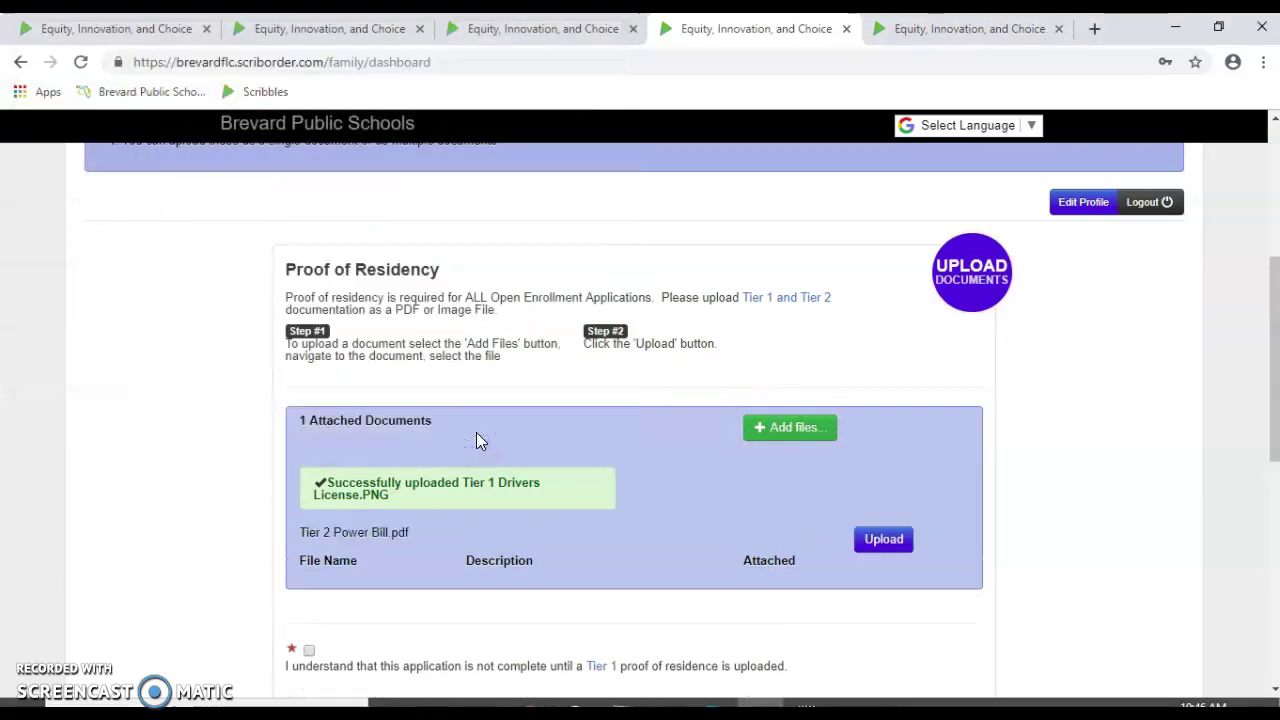
pyautogui.click(889, 541)
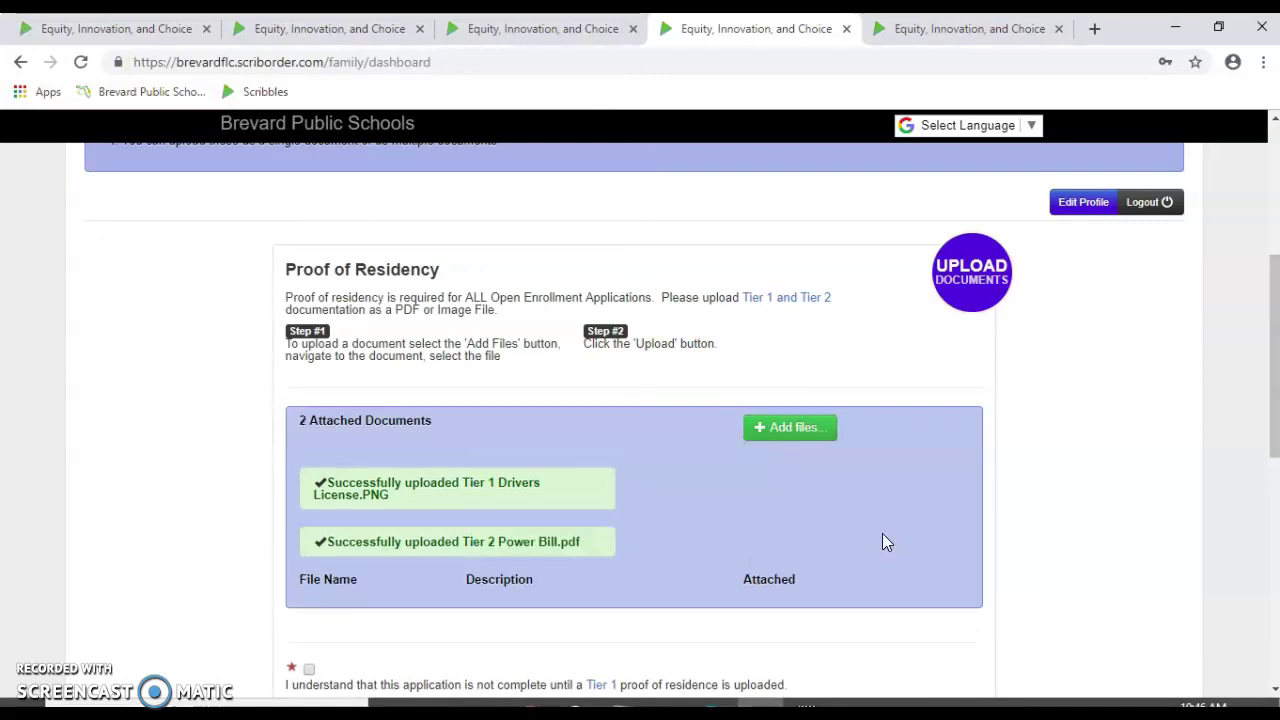
# Acknowledge both the Tier 1 and Tier 2 proof of residence statements and continue to adding students.
pyautogui.scroll(-2, 883, 535)
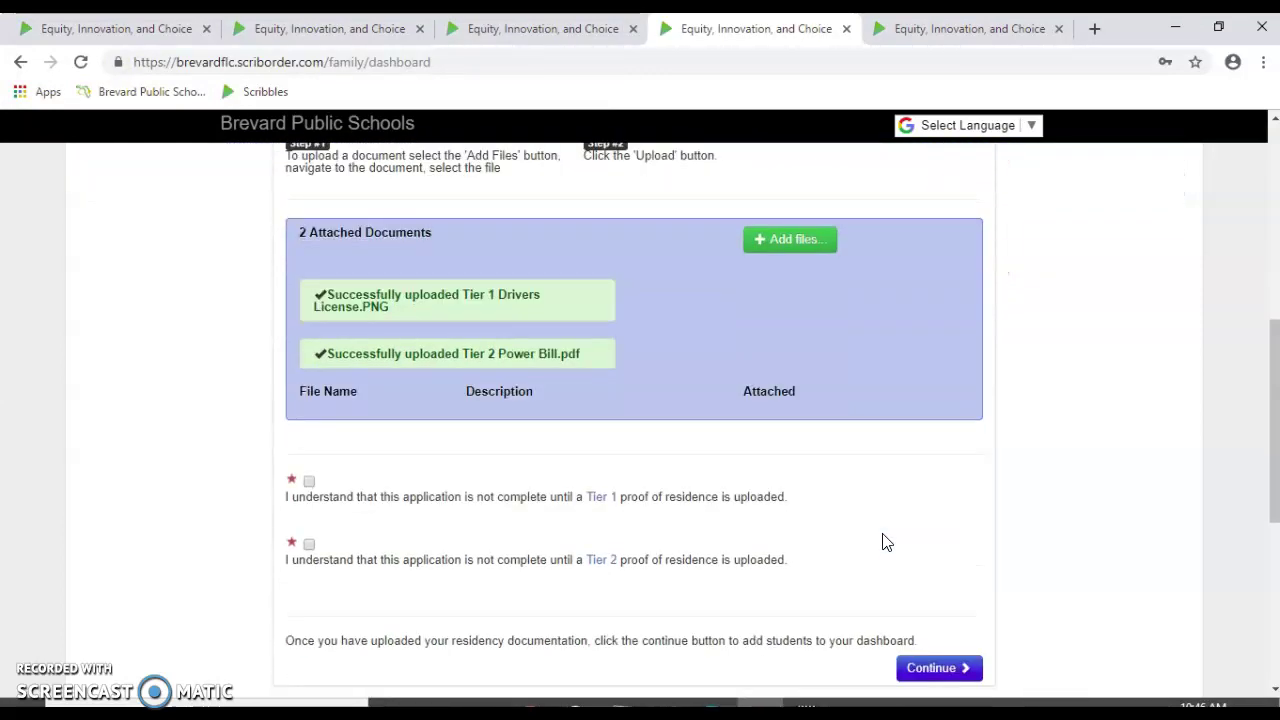
pyautogui.scroll(-1, 883, 541)
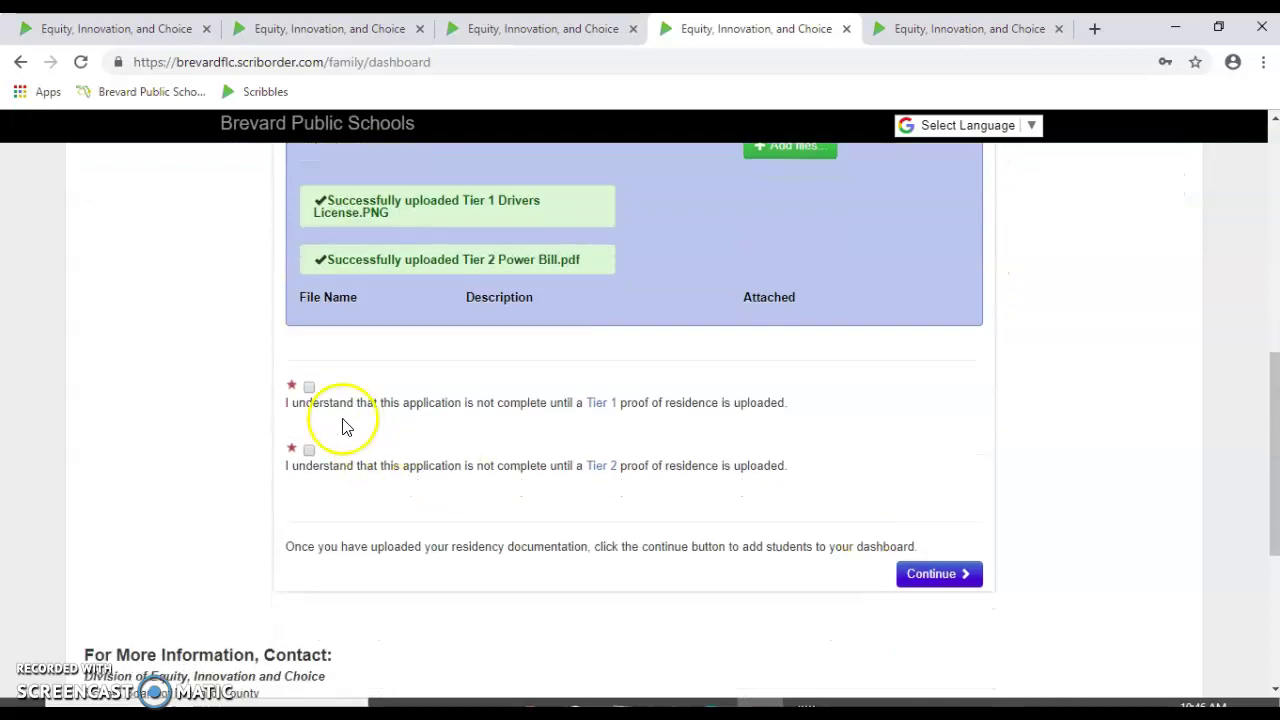
pyautogui.click(309, 389)
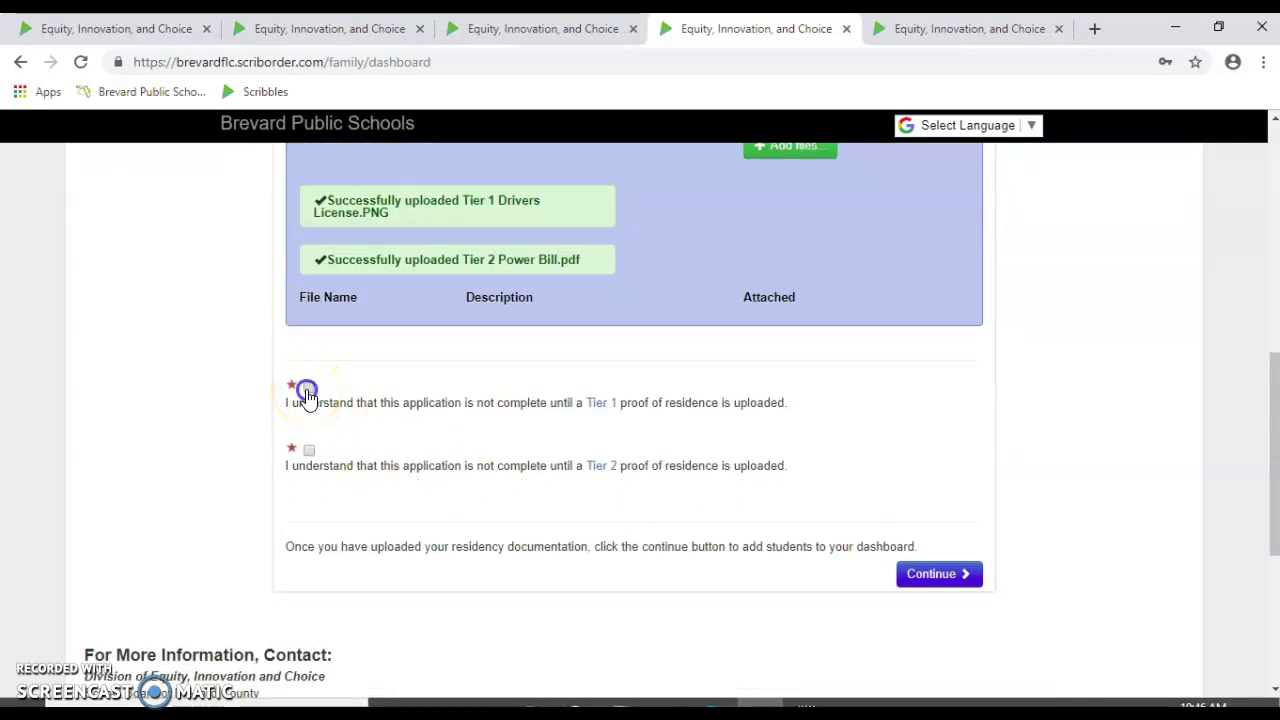
pyautogui.click(309, 451)
pyautogui.scroll(-1, 309, 455)
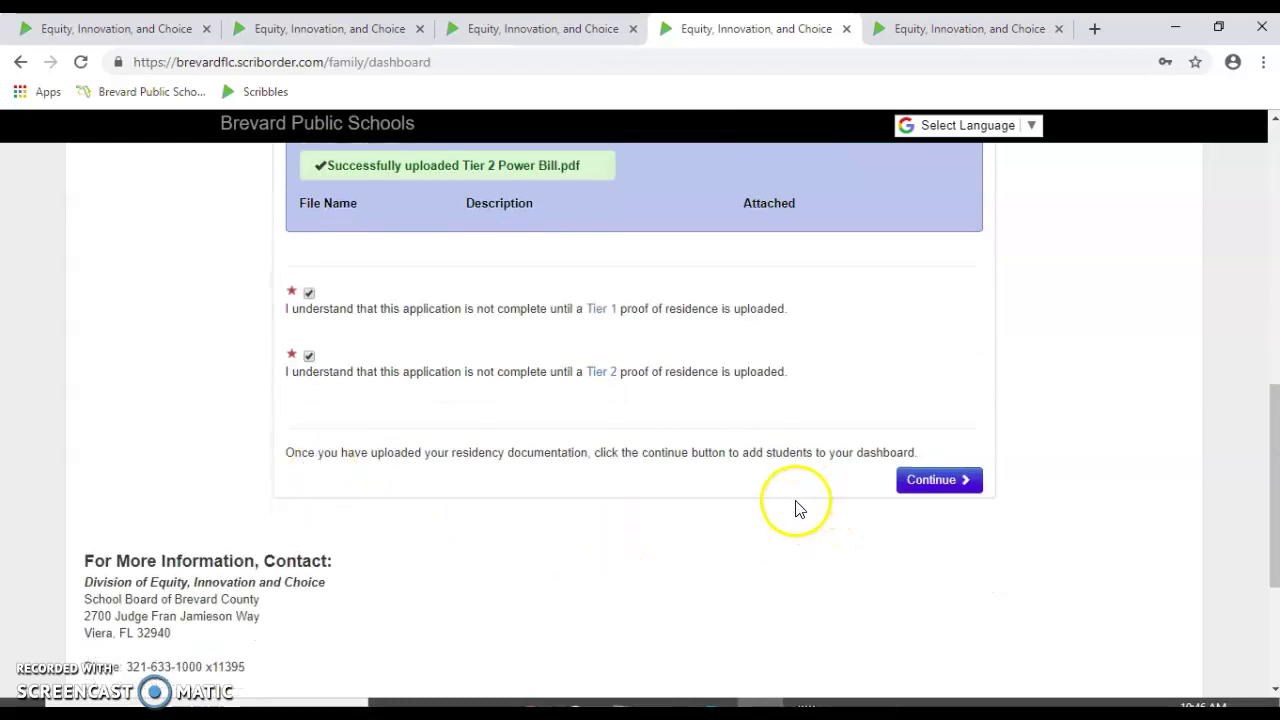
pyautogui.click(946, 482)
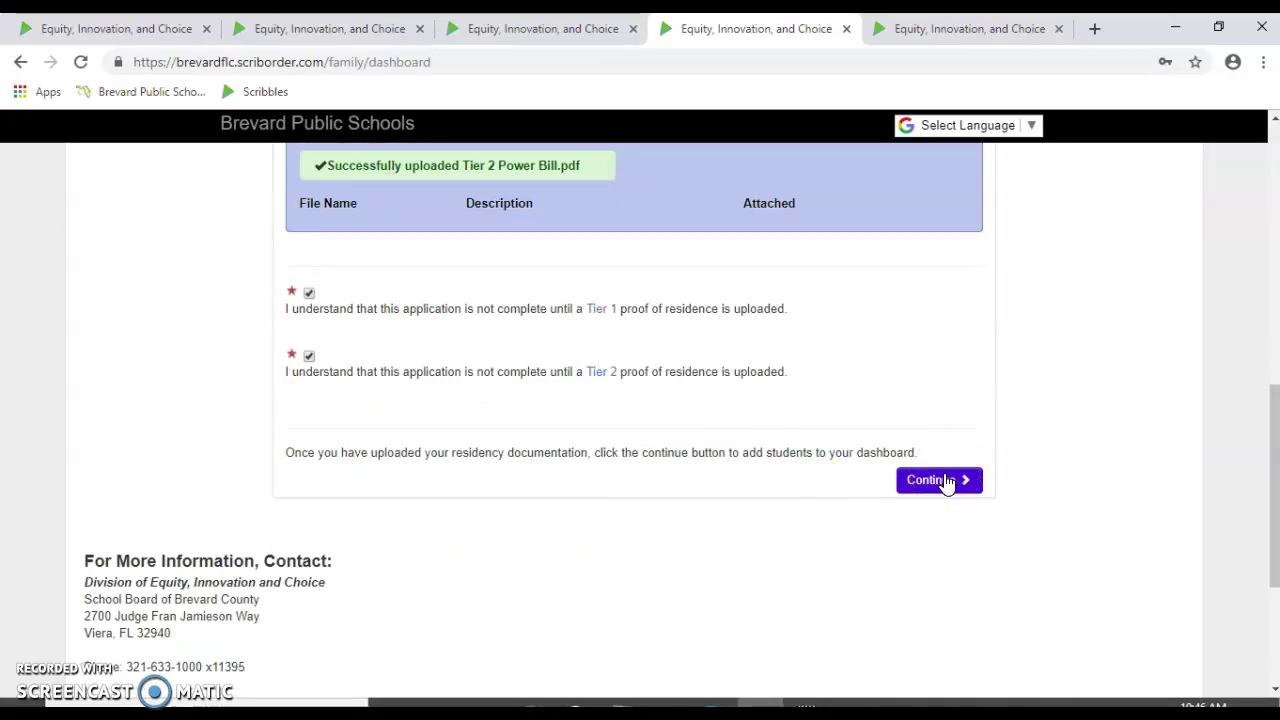
# Open the student form and review the name, birth, sibling, grade, current school and zoned school fields, through to the save options.
pyautogui.click(943, 30)
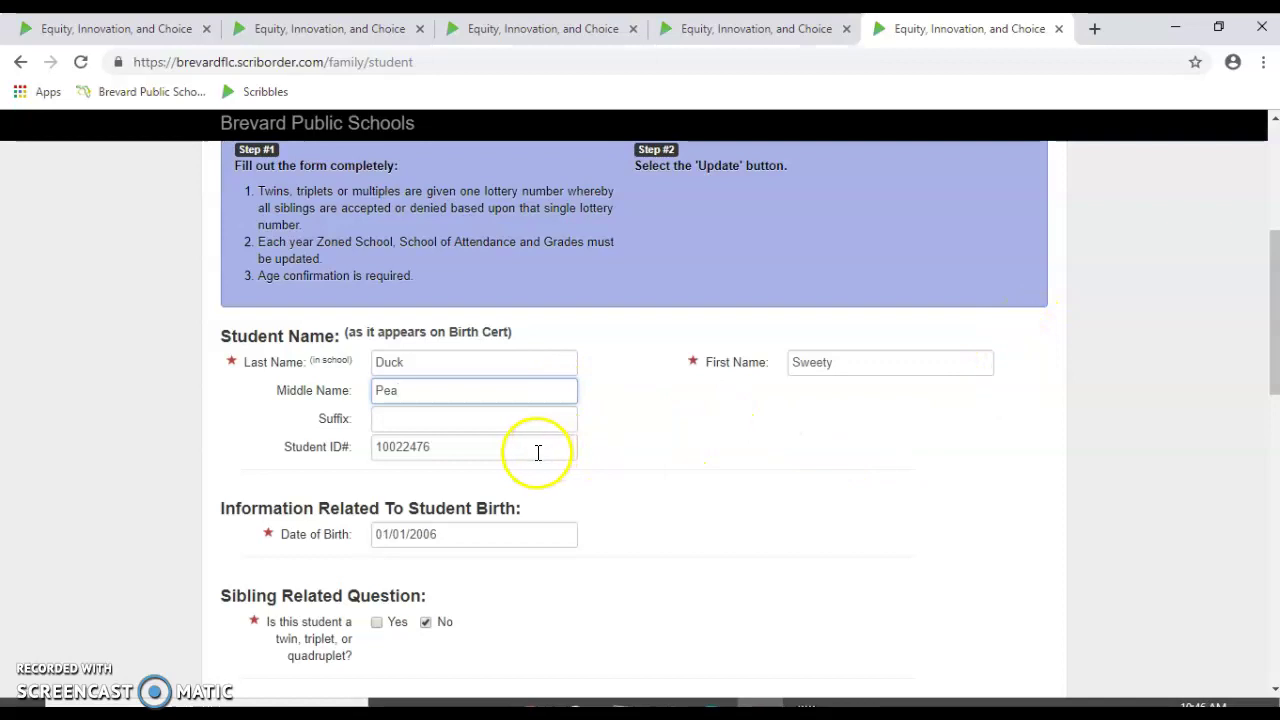
pyautogui.scroll(-3, 540, 456)
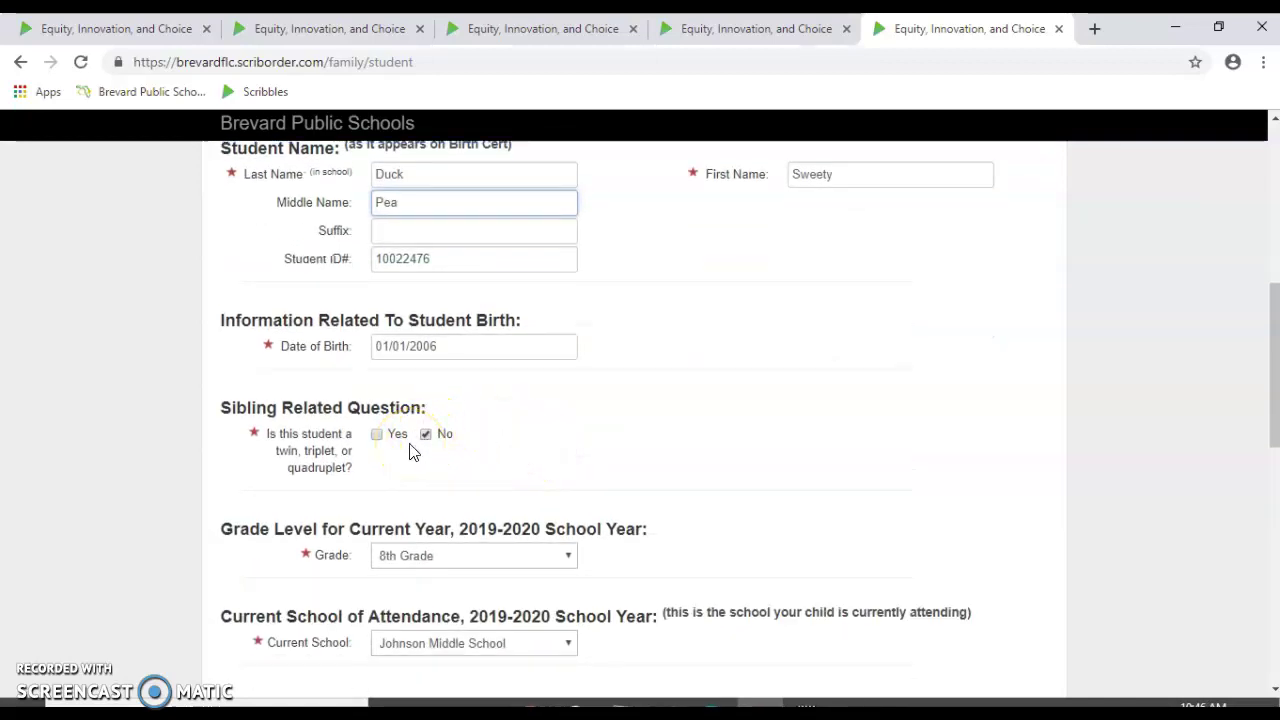
pyautogui.scroll(-3, 410, 451)
pyautogui.click(542, 444)
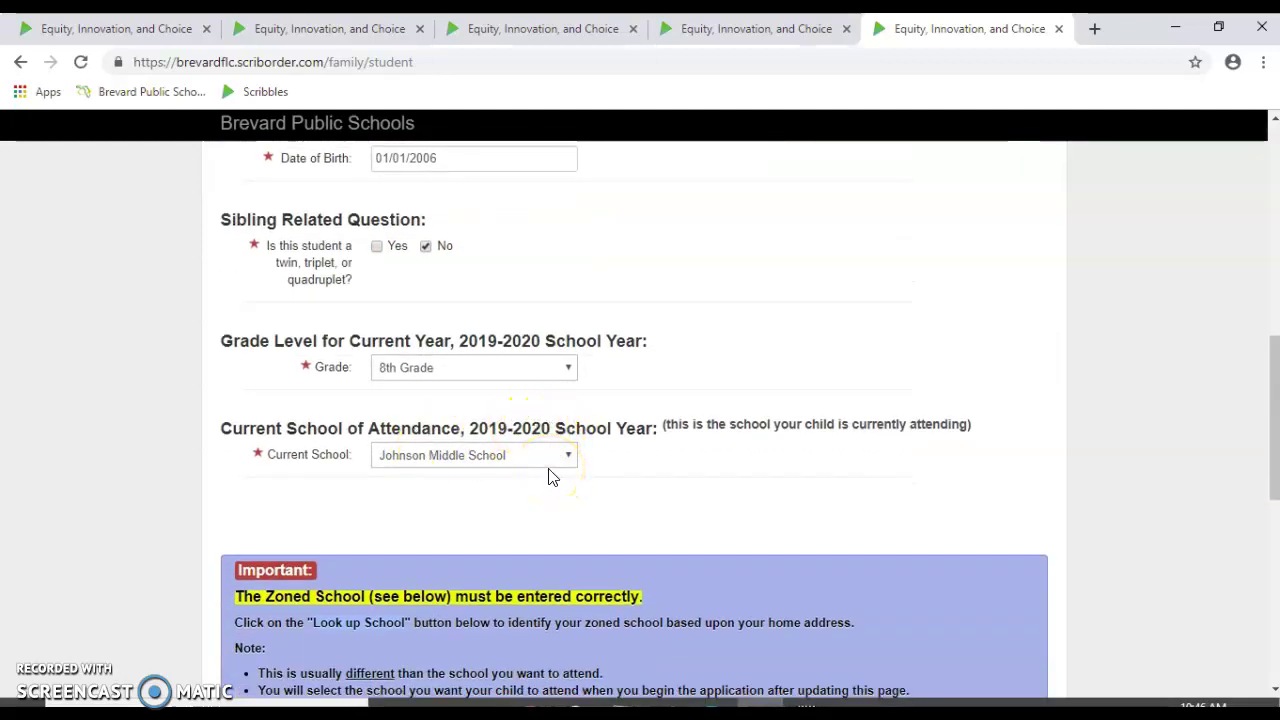
pyautogui.scroll(-3, 548, 468)
pyautogui.scroll(-3, 548, 468)
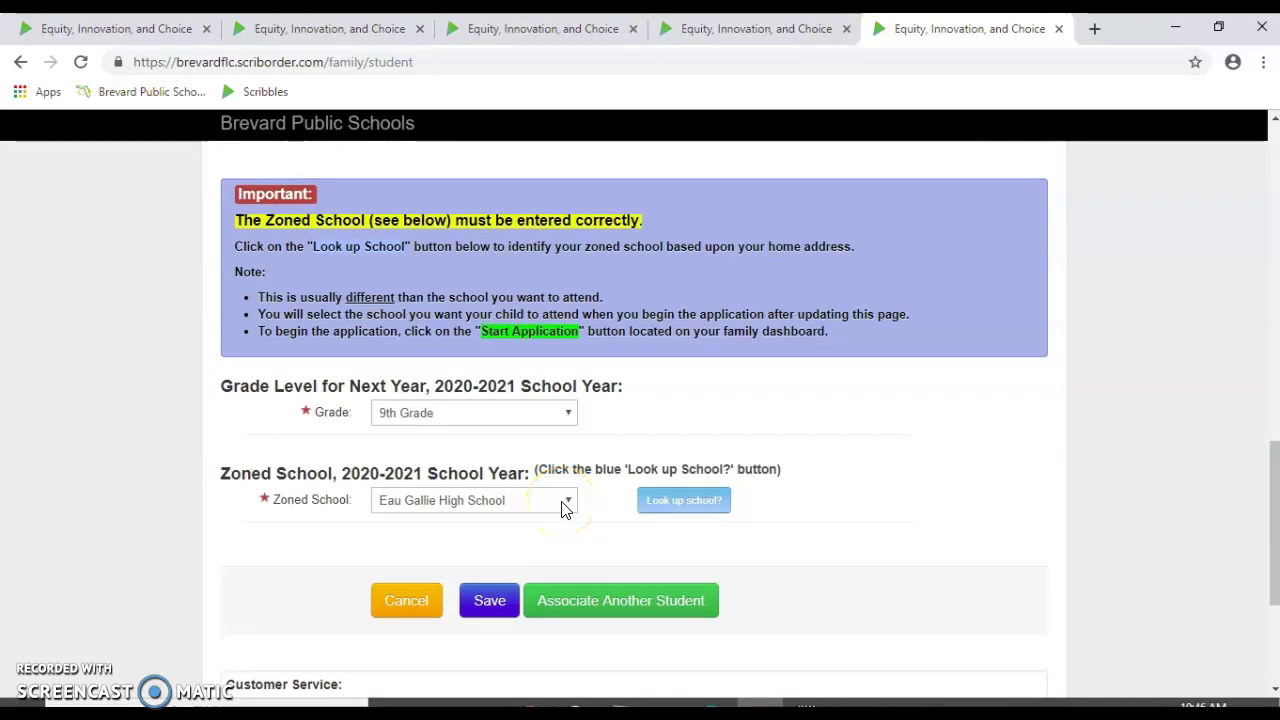
pyautogui.scroll(-2, 561, 509)
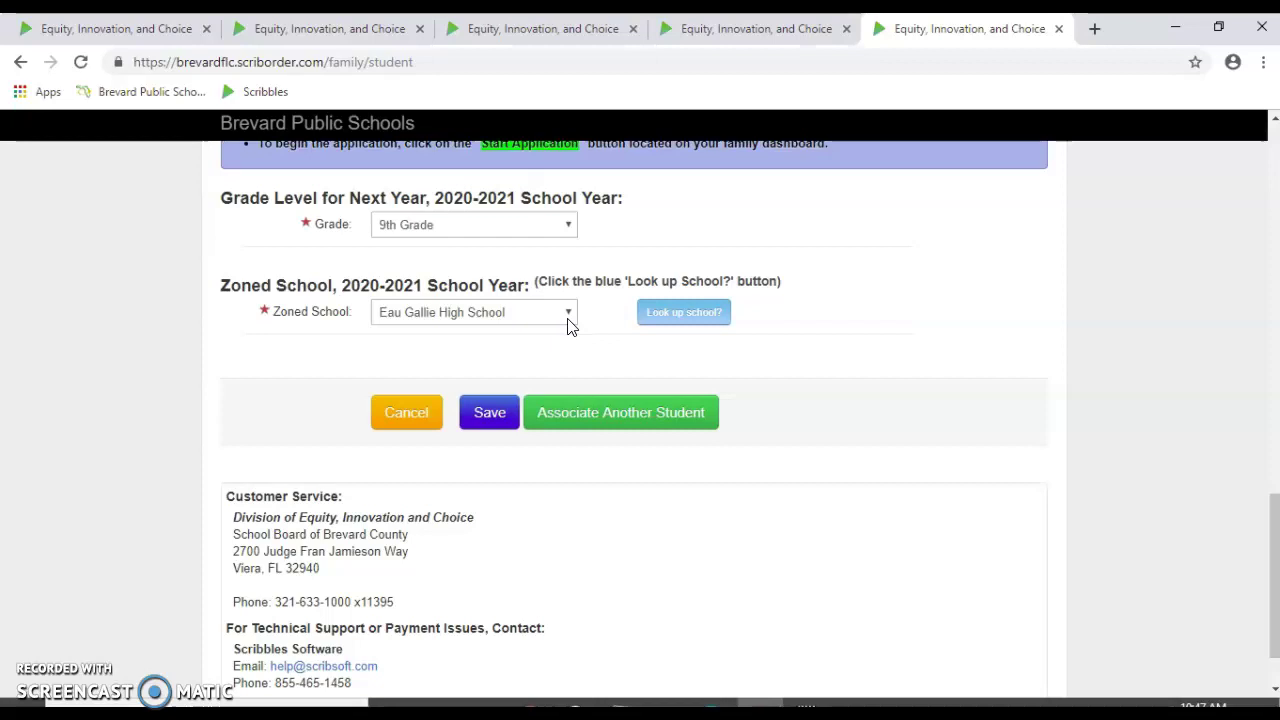
pyautogui.click(675, 318)
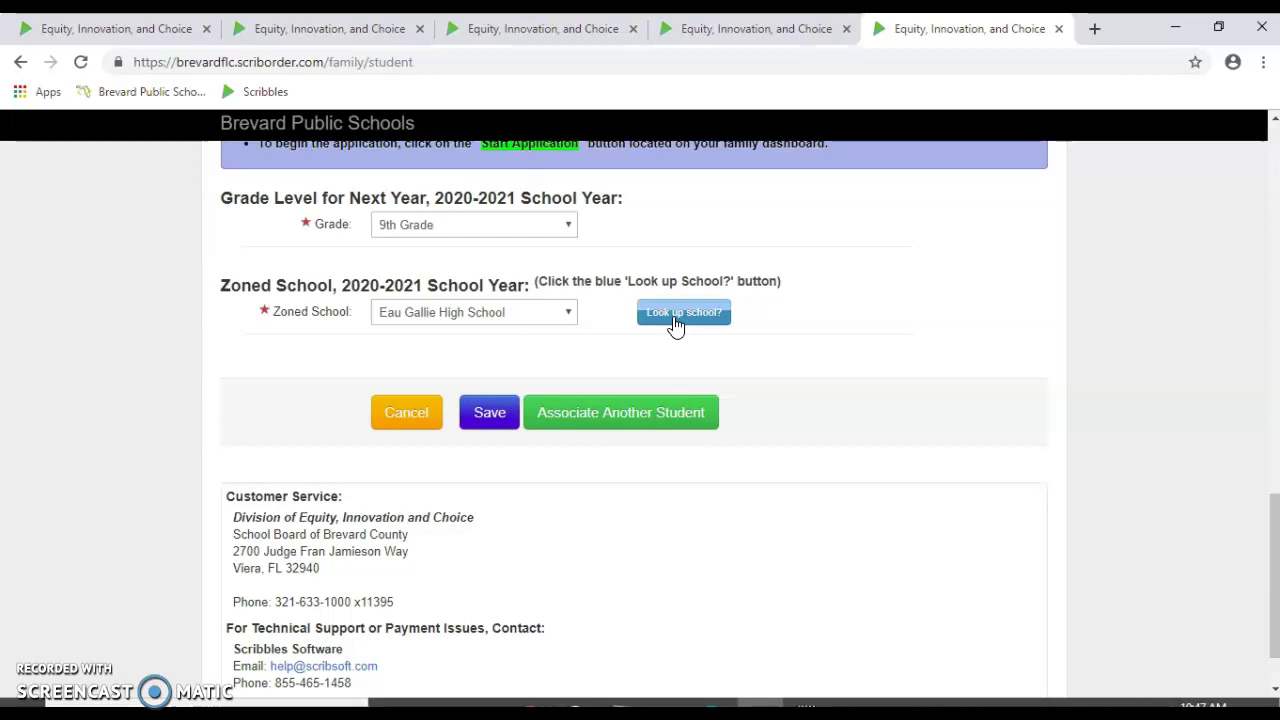
pyautogui.scroll(-1, 675, 325)
pyautogui.click(492, 345)
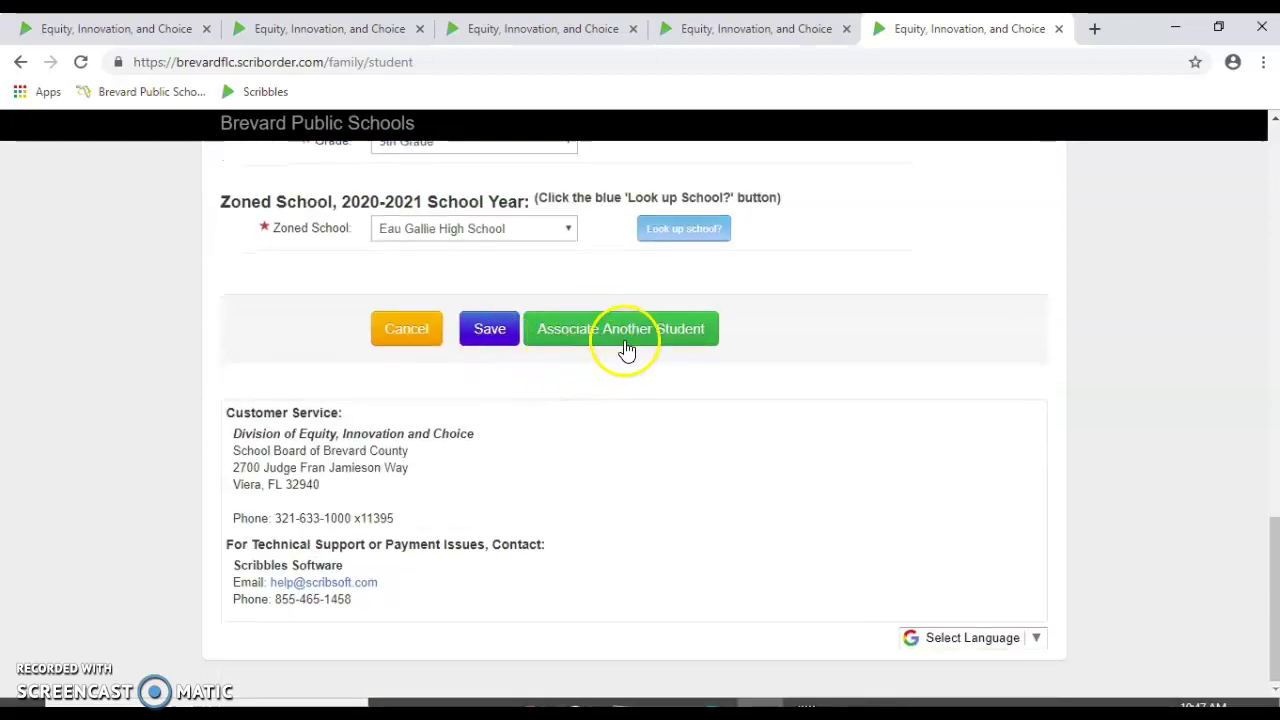